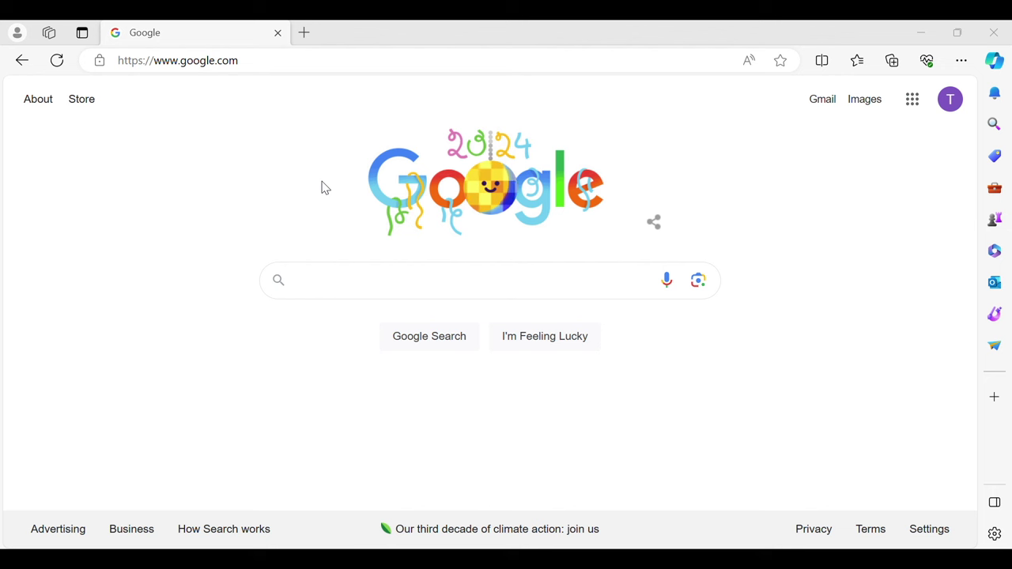
Search Google for 'sharpcap' and open the official sharpcap.co.uk website.
left_click(351, 272)
type("sha")
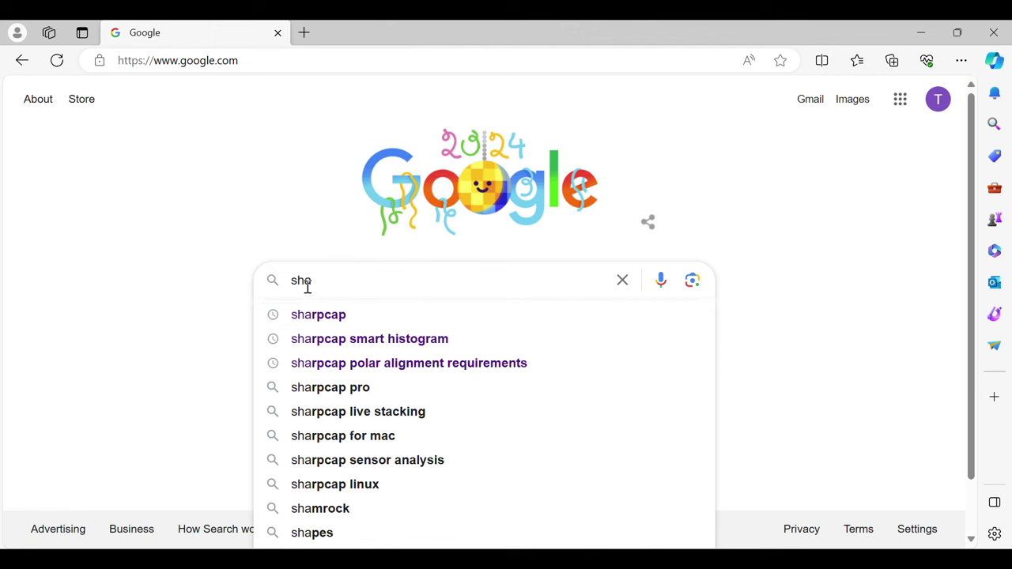
left_click(317, 315)
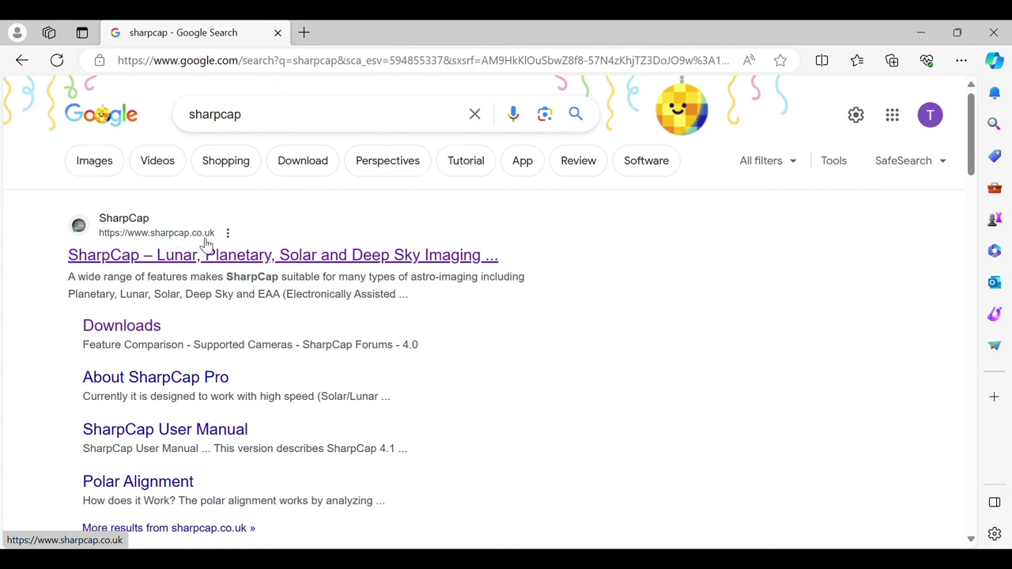
left_click(181, 259)
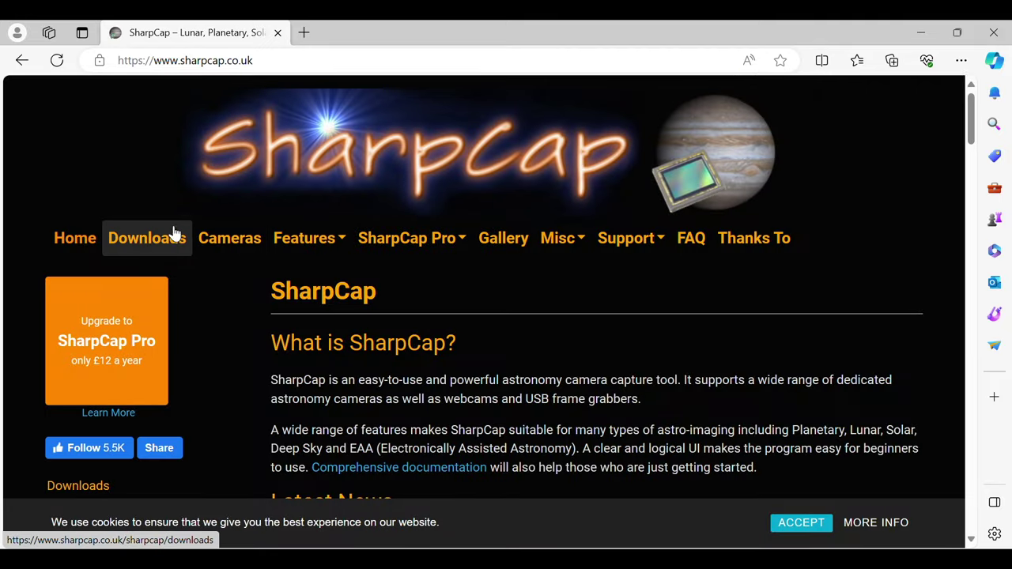
On the Downloads page, start downloading SharpCap Version 4.1.11591.0 (64-bit).
left_click(144, 241)
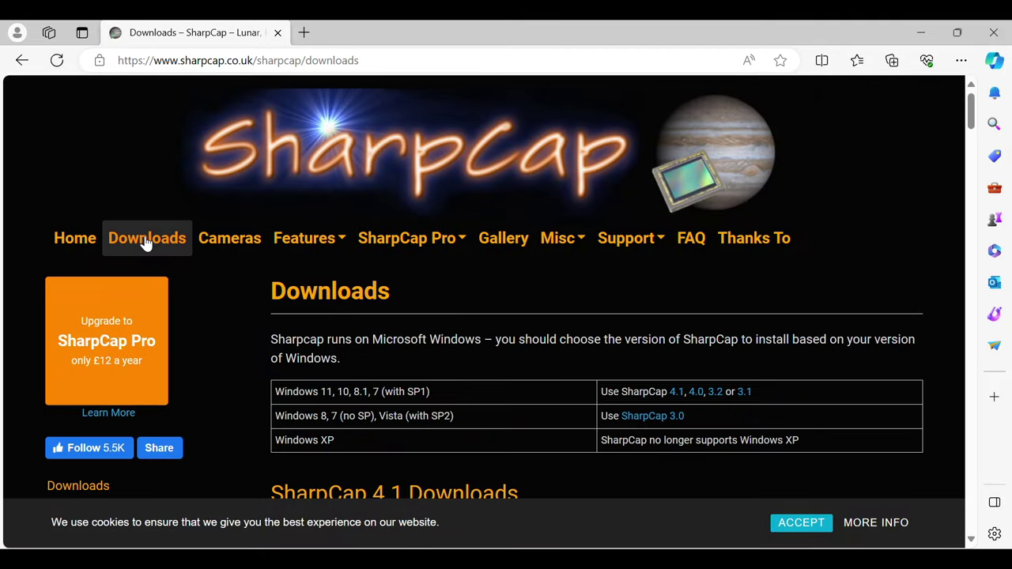
scroll(457, 305, "down", 2)
scroll(457, 305, "down", 3)
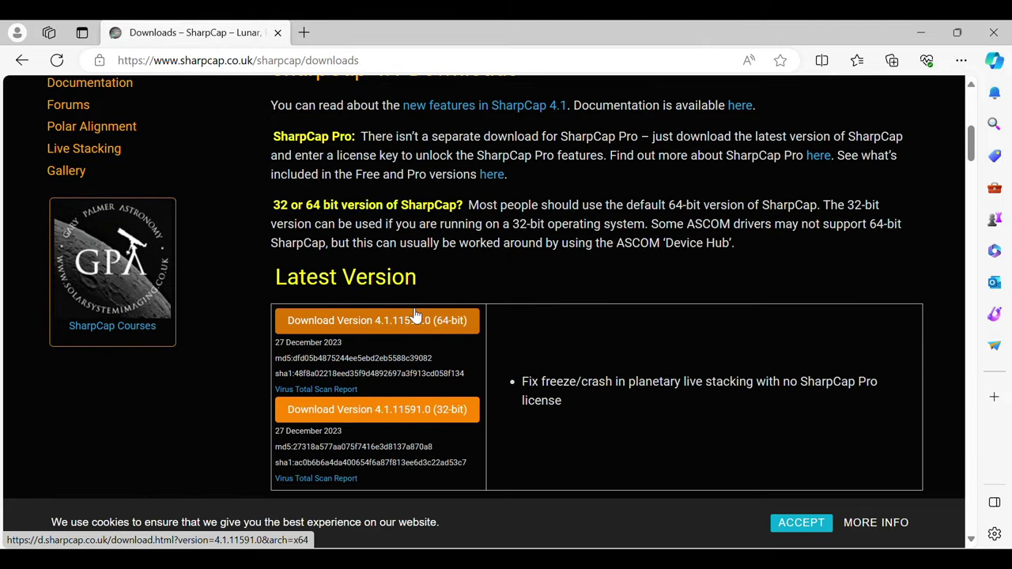
left_click(310, 322)
left_click(347, 324)
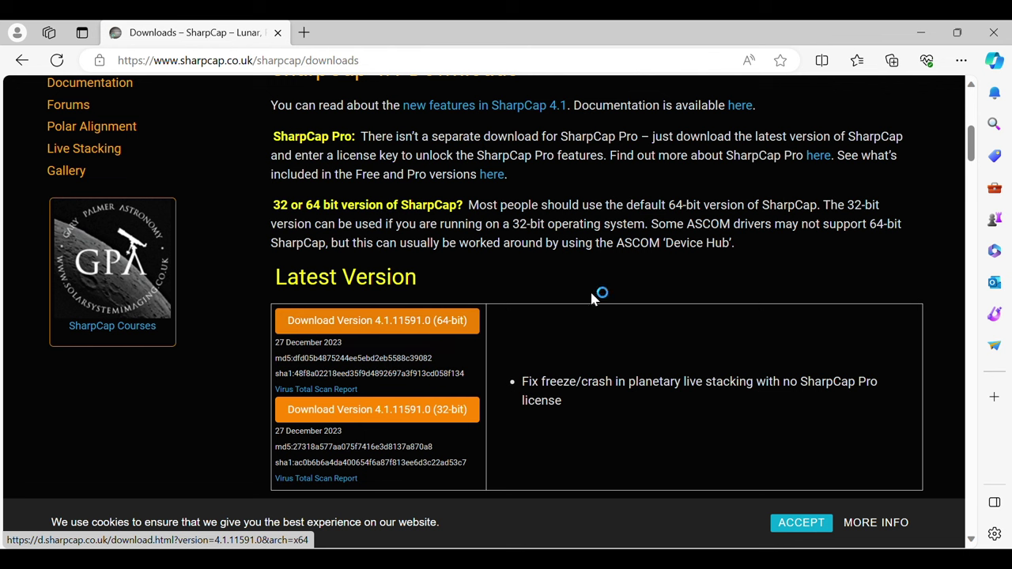
Check the download in the browser's recent downloads list.
left_click(961, 60)
left_click(771, 249)
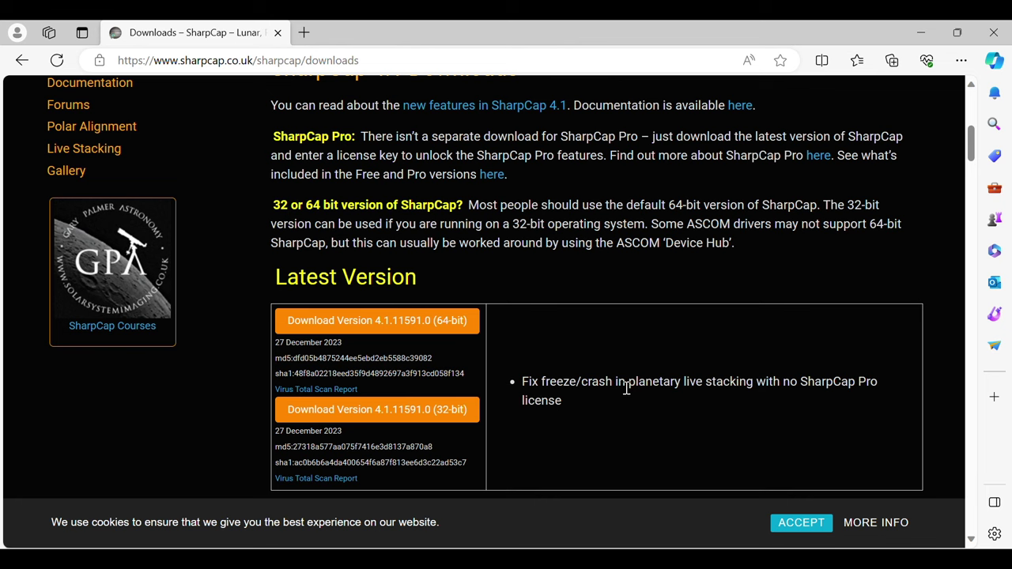
scroll(233, 324, "up", 2)
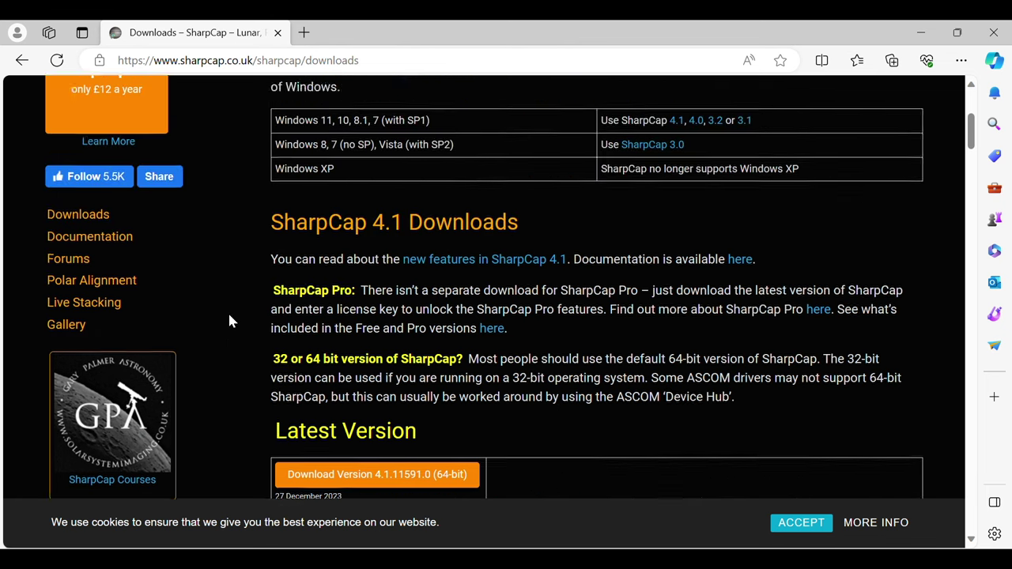
scroll(230, 321, "up", 3)
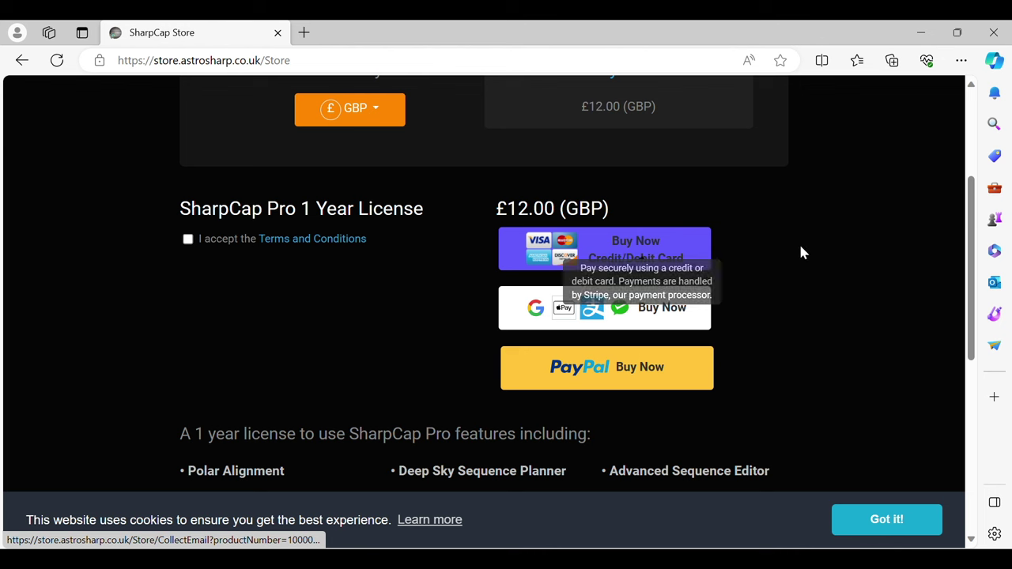
Review the £12.00 SharpCap Pro 1 Year License features and emailed-key note, then return to SharpCap Pro.
scroll(808, 252, "down", 3)
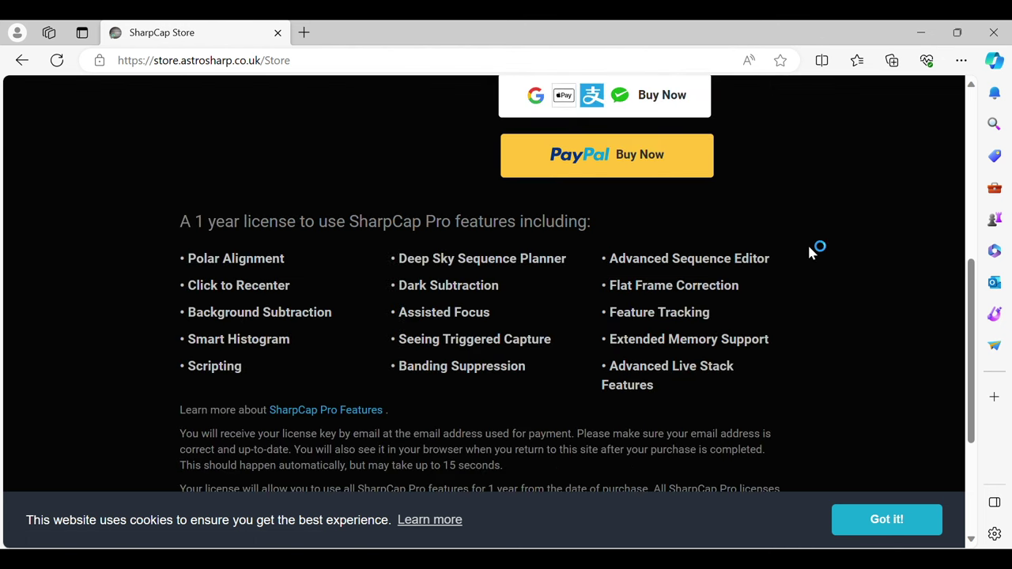
scroll(809, 252, "down", 1)
scroll(808, 252, "down", 1)
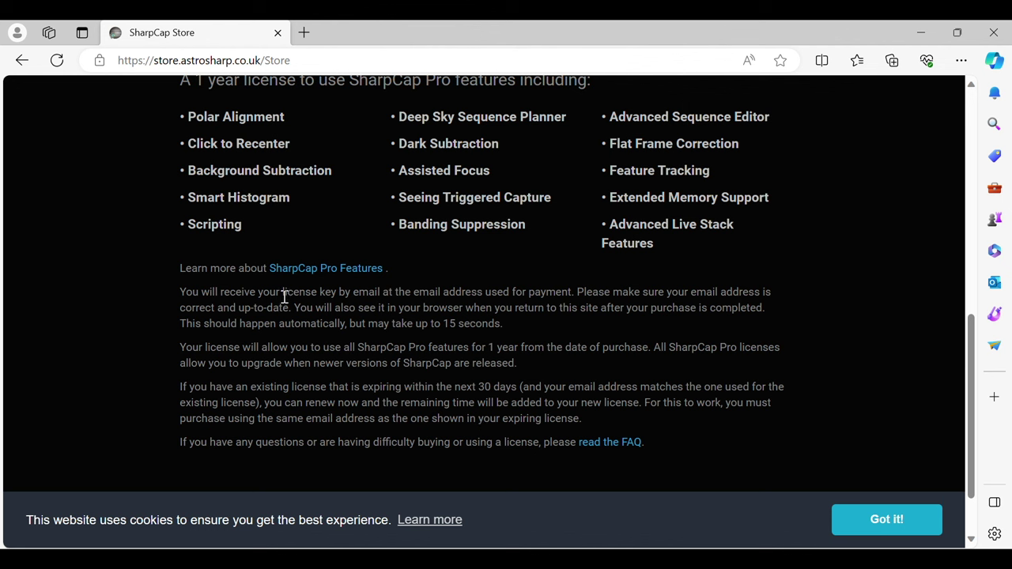
left_click_drag(282, 292, 578, 295)
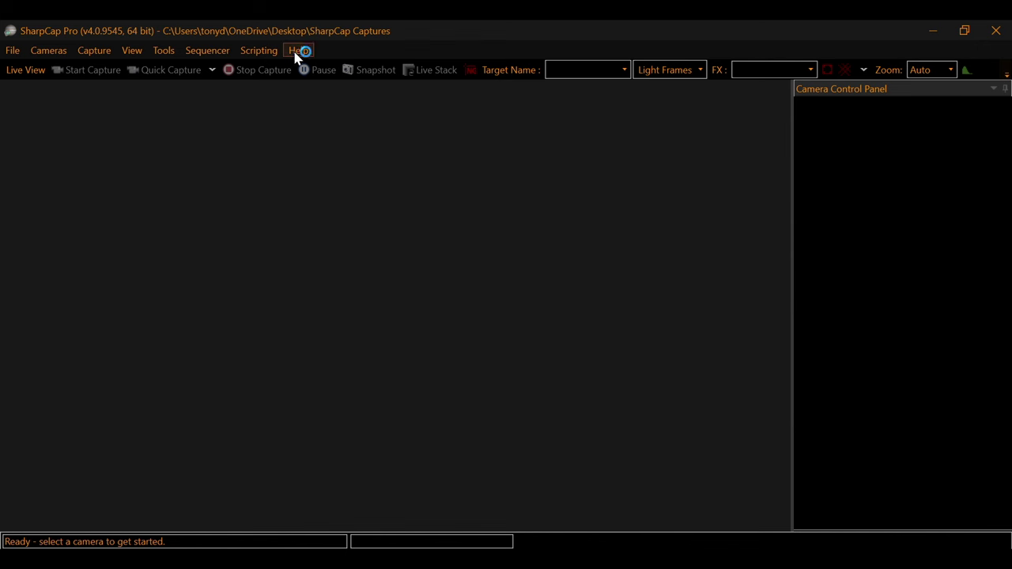
left_click(298, 50)
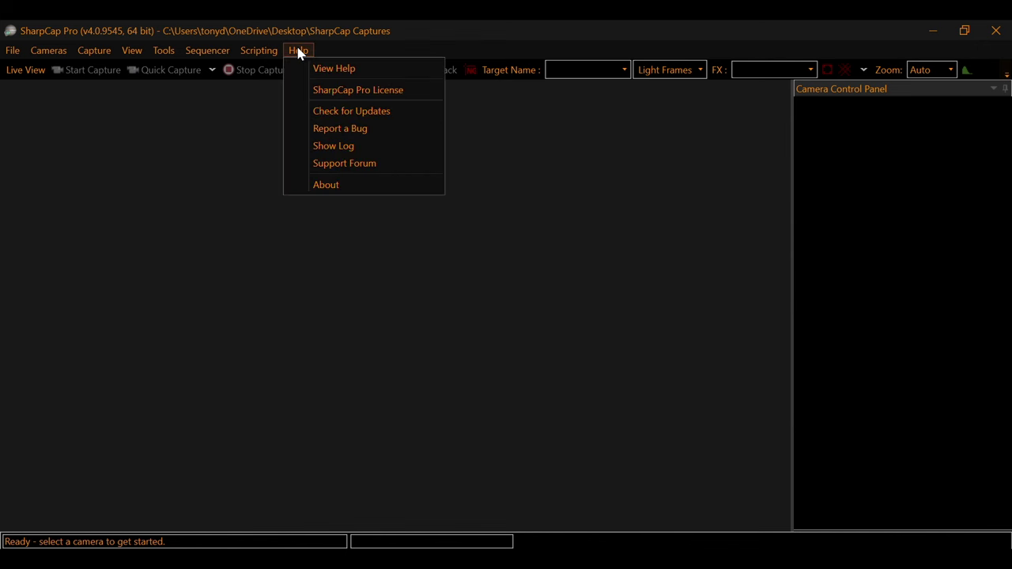
Open Help > SharpCap Pro License to view the license details.
left_click(415, 90)
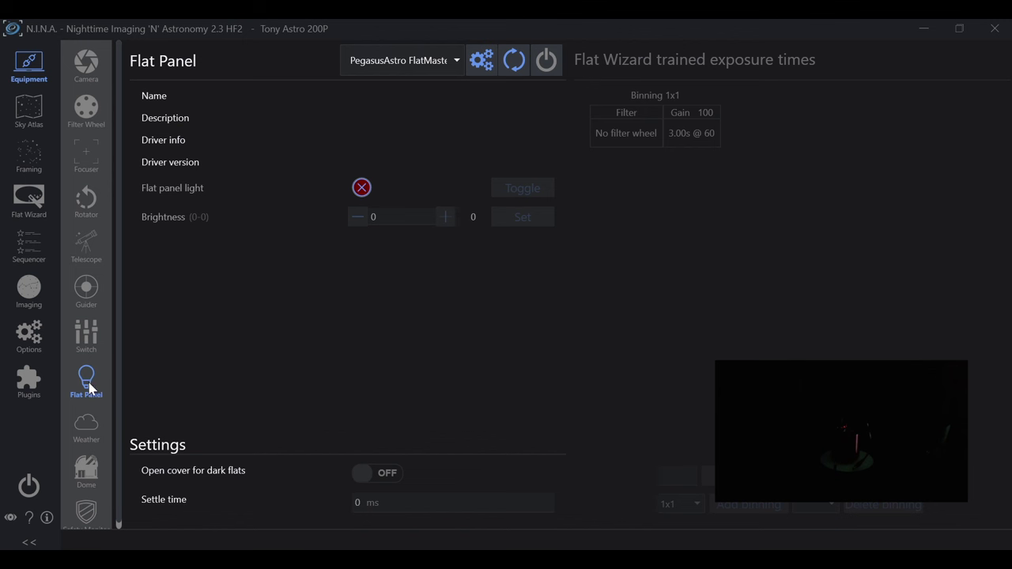
Connect the PegasusAstro FlatMaster panel and light it at brightness 5.
left_click(547, 71)
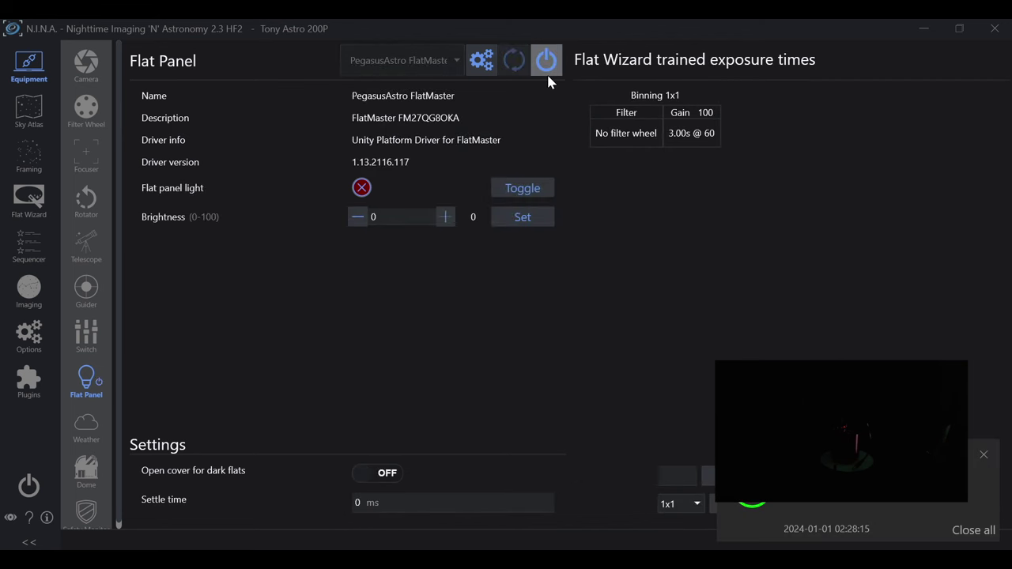
left_click(445, 219)
left_click(516, 219)
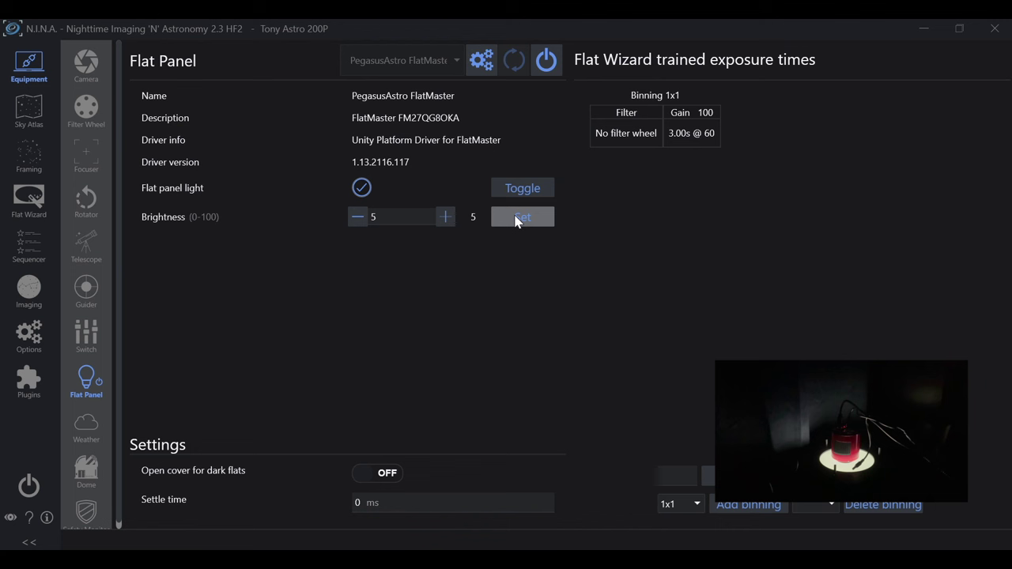
left_click(514, 220)
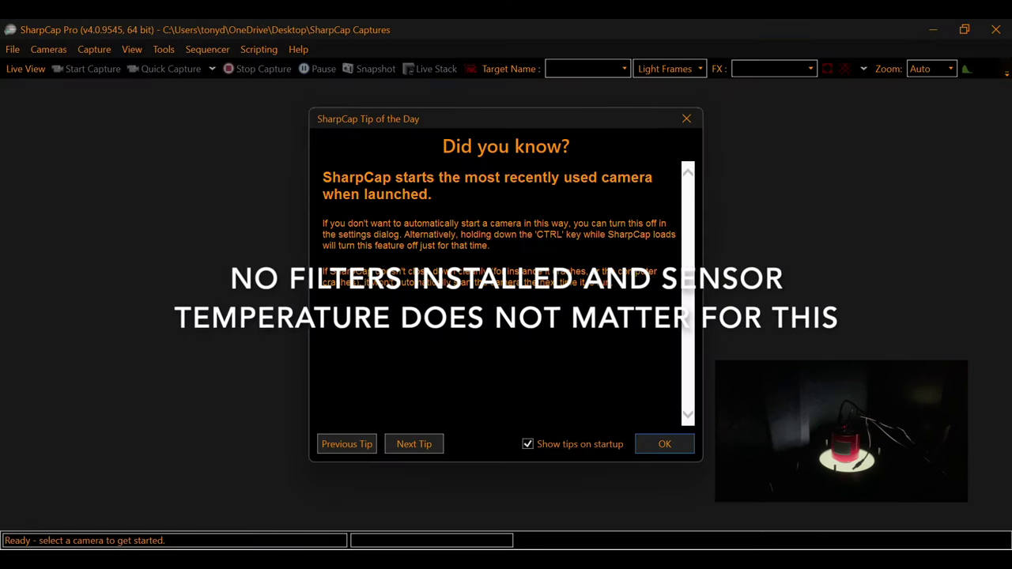
Dismiss Tip of the Day, connect the ZWO ASI533MC Pro, and launch Sensor Analysis.
left_click(665, 445)
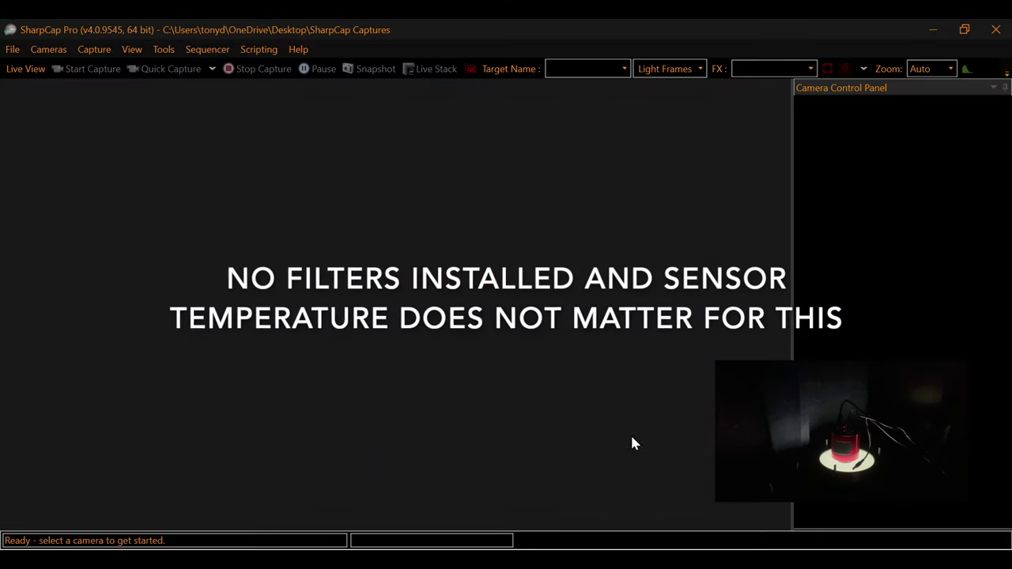
left_click(51, 49)
left_click(90, 142)
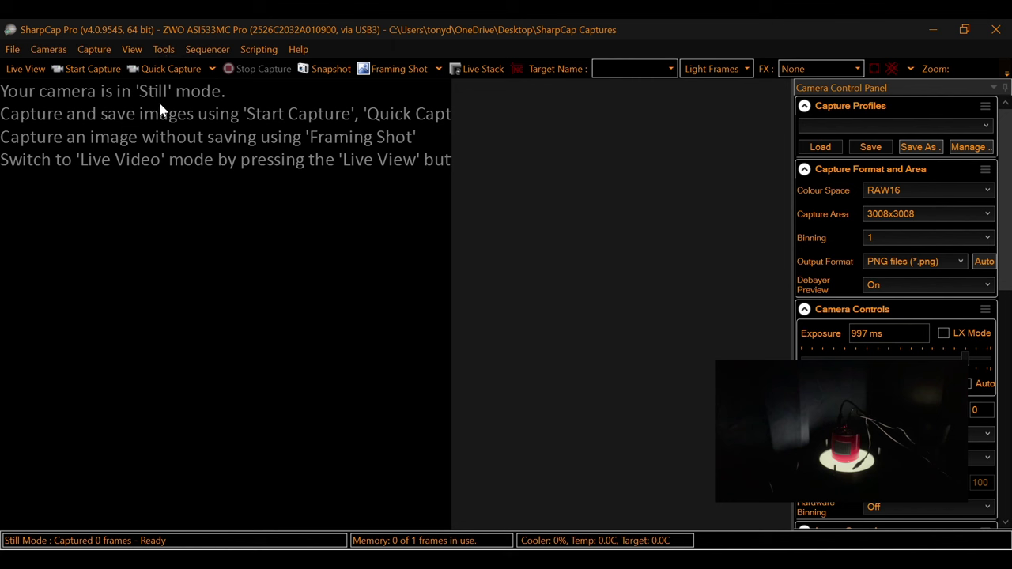
left_click(157, 49)
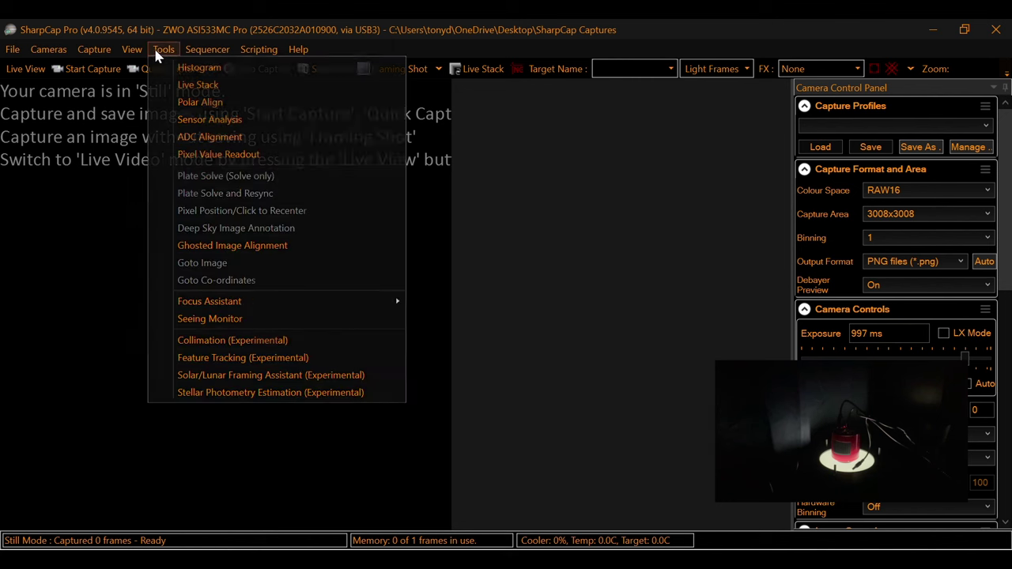
left_click(192, 119)
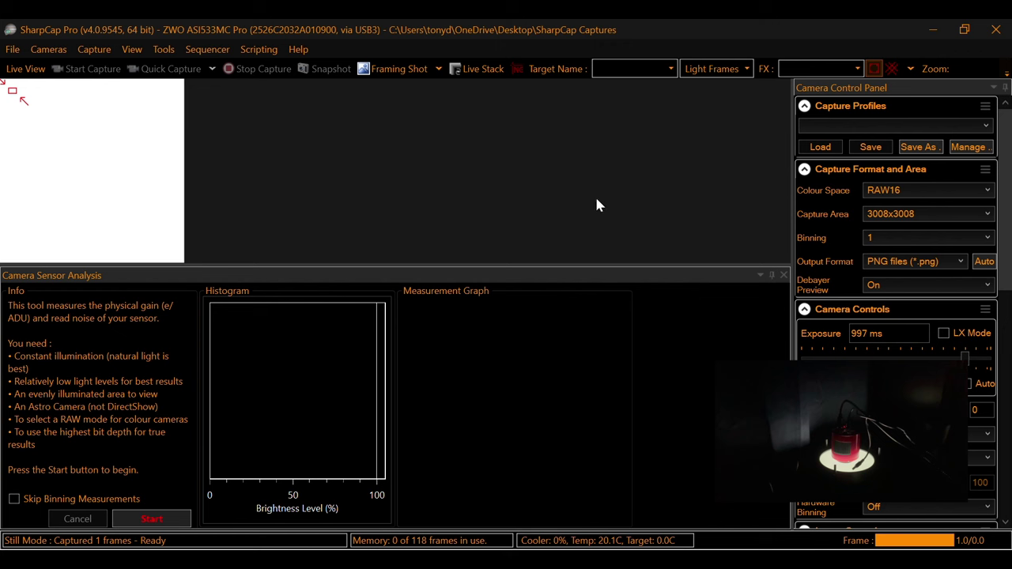
Keep RAW16 as the colour space and start the Camera Sensor Analysis.
left_click(907, 190)
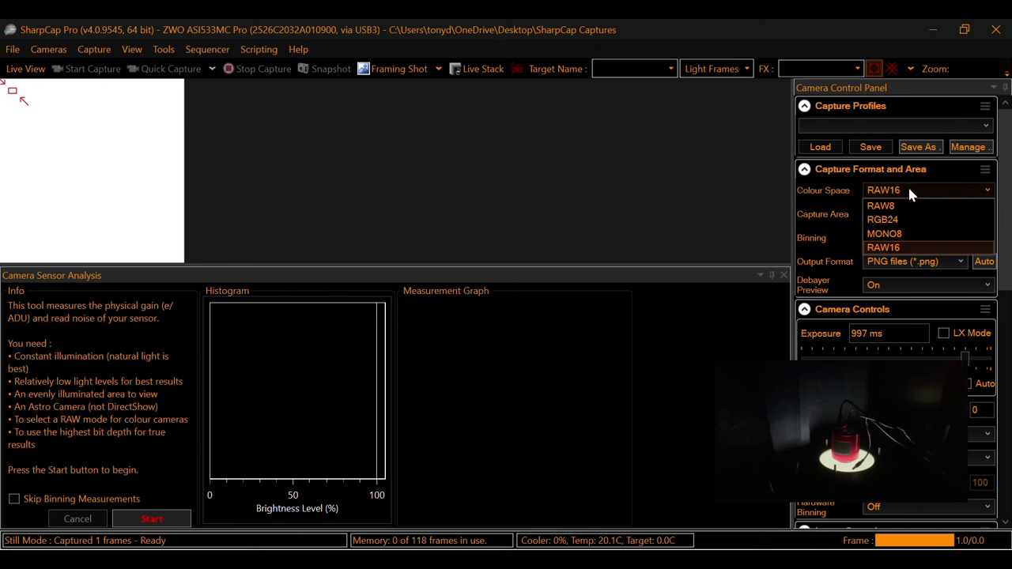
left_click(898, 247)
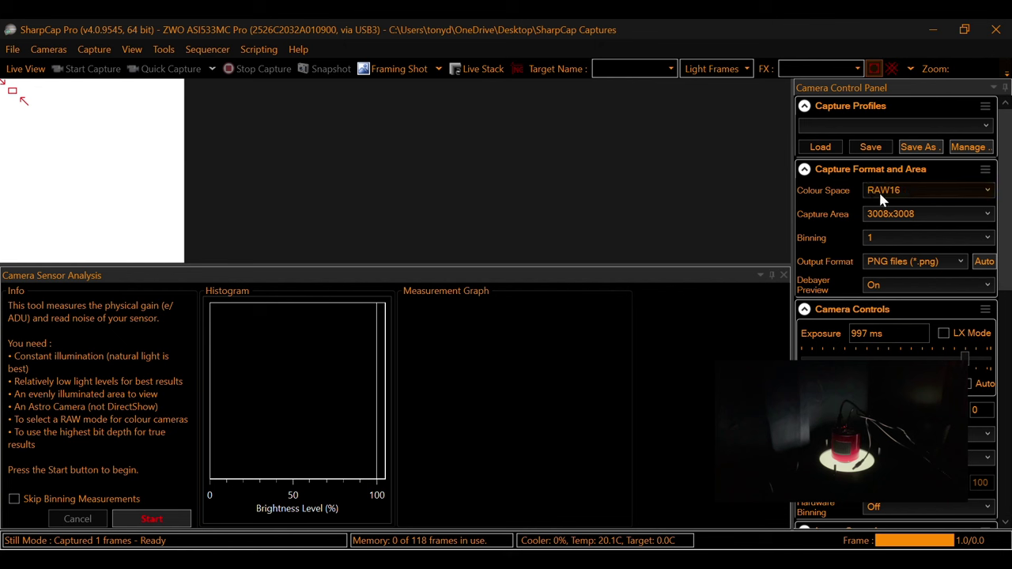
left_click(162, 526)
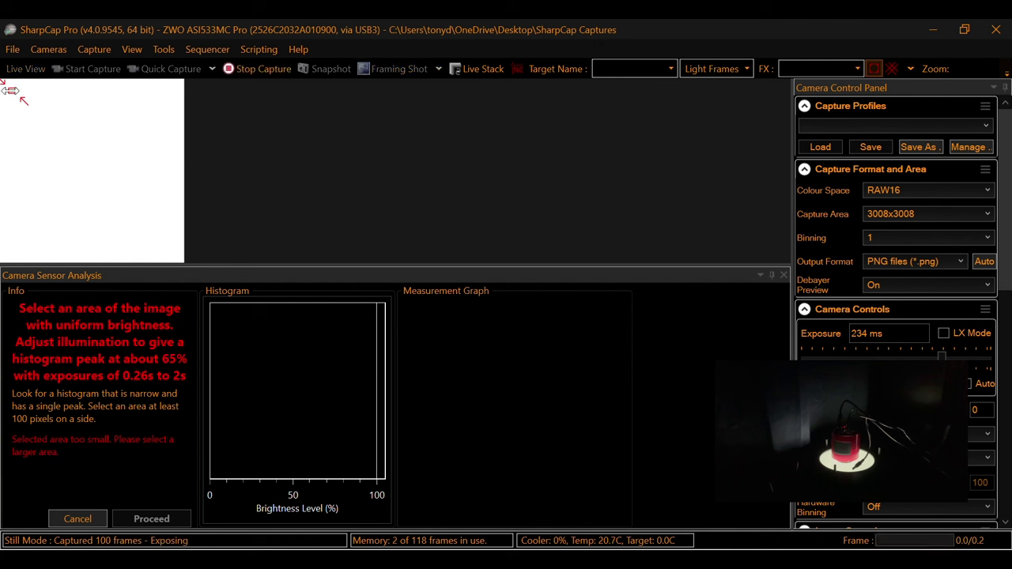
Move the measurement box onto the bright preview area and enlarge it.
left_click_drag(10, 91, 83, 156)
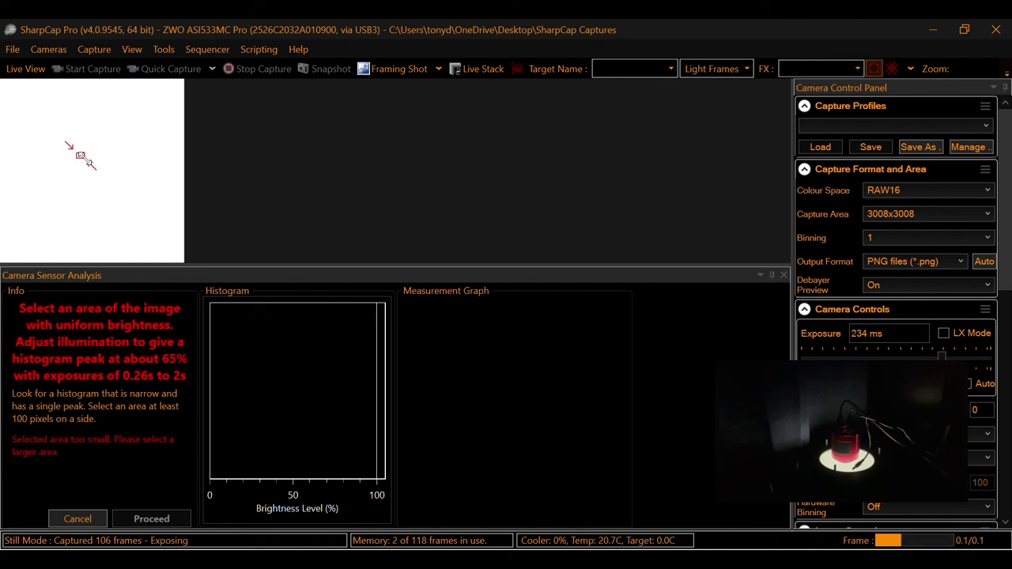
left_click_drag(81, 158, 110, 180)
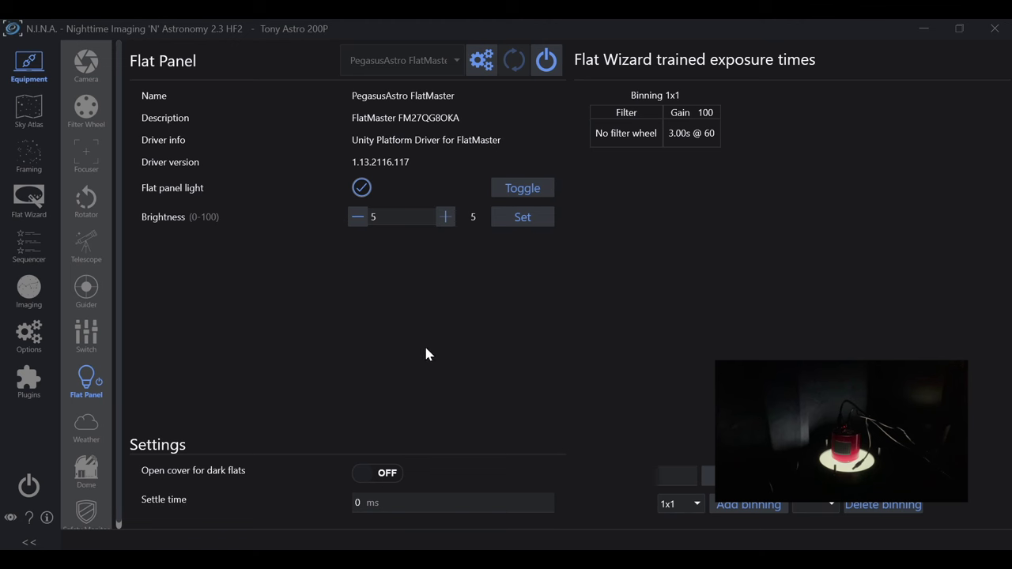
Lower the FlatMaster brightness to 1, apply it, and return to SharpCap's sensor analysis.
left_click(358, 219)
left_click(515, 225)
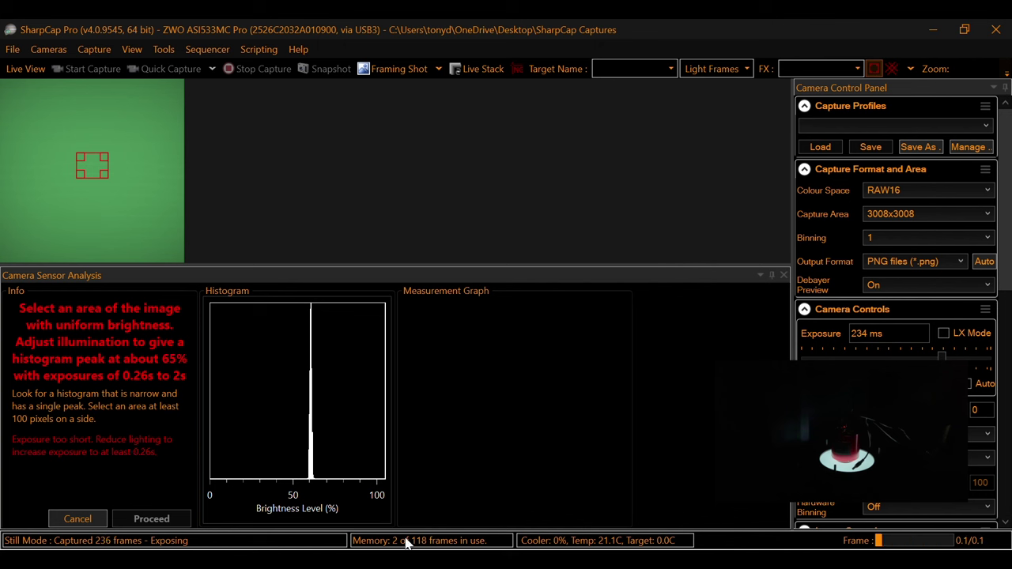
mouse_move(699, 568)
key("alt+Tab")
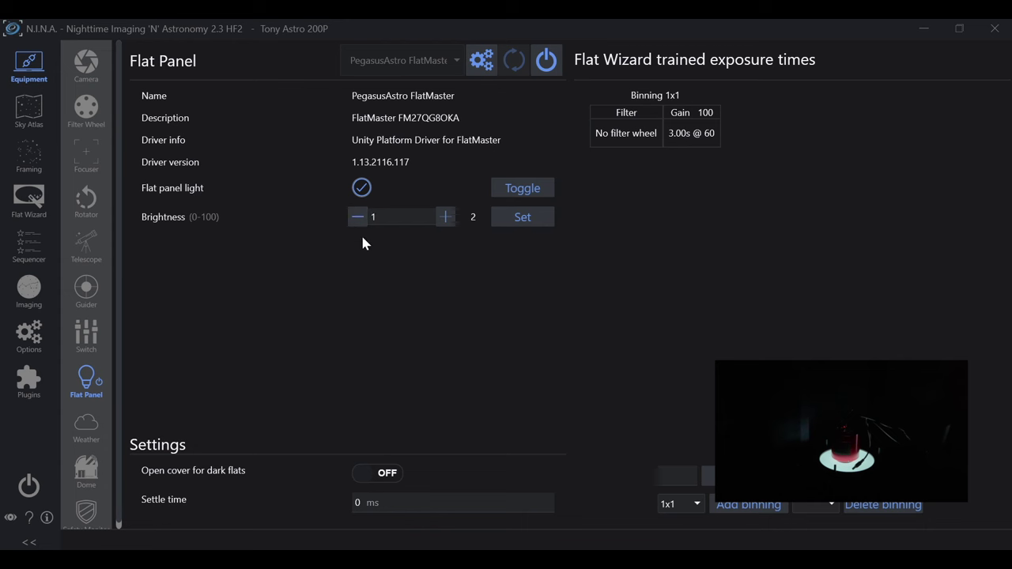
left_click(521, 217)
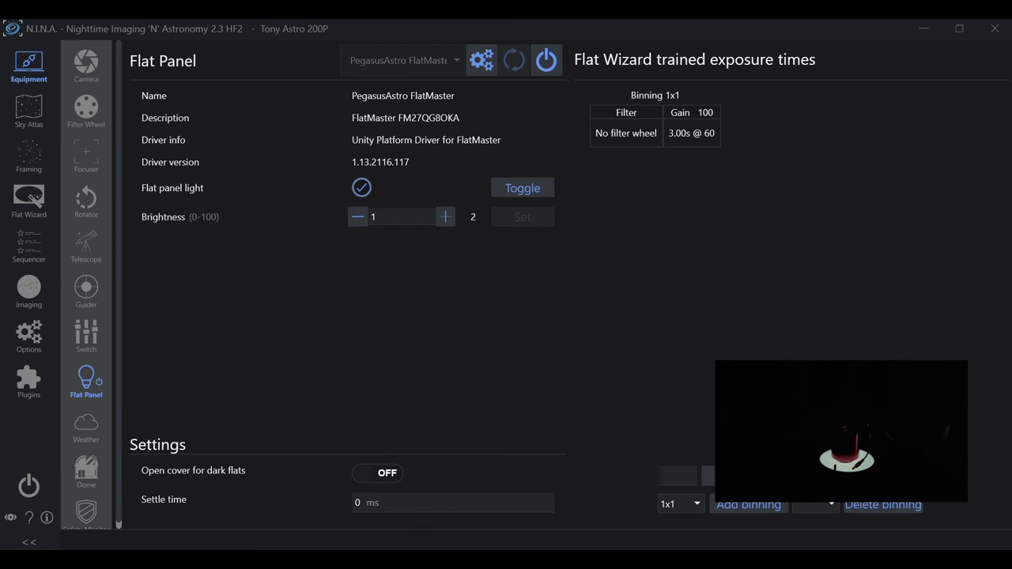
key("alt+Tab")
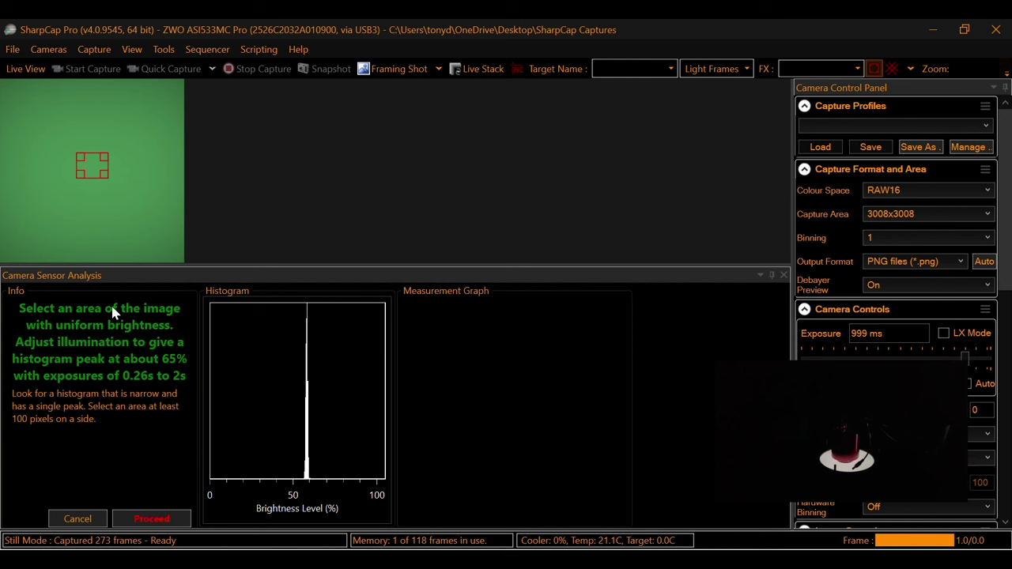
With exposure settled at 999 ms, proceed to the next analysis stage.
left_click(158, 520)
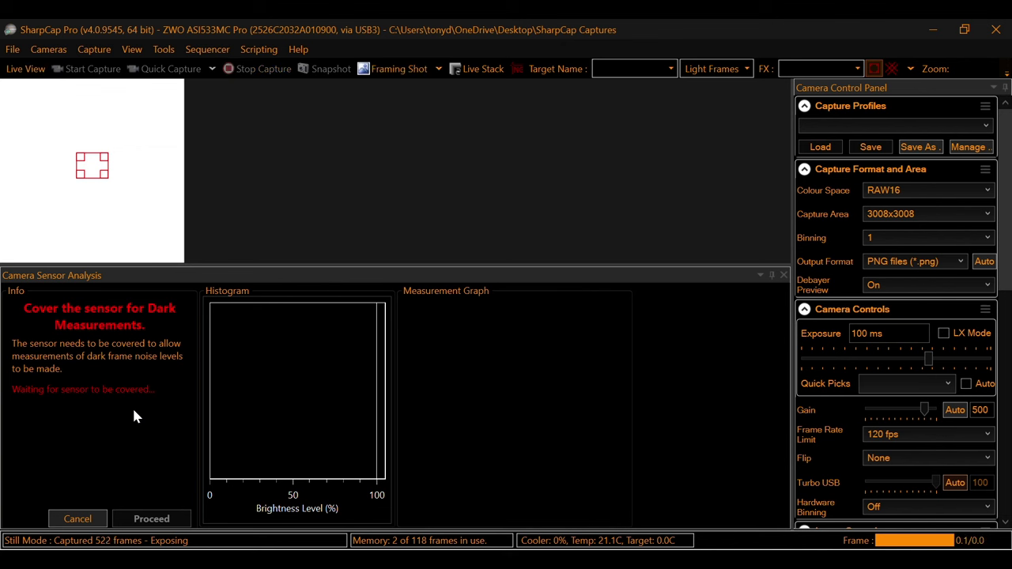
Measure black levels with the sensor covered, then run gain measurements uncovered until Analysis Complete.
left_click(149, 518)
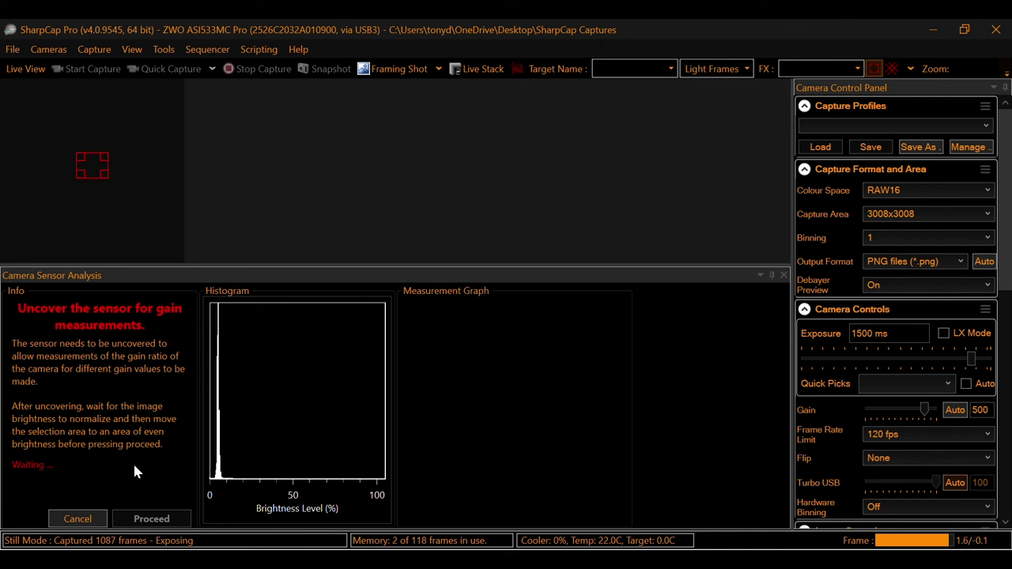
left_click(146, 518)
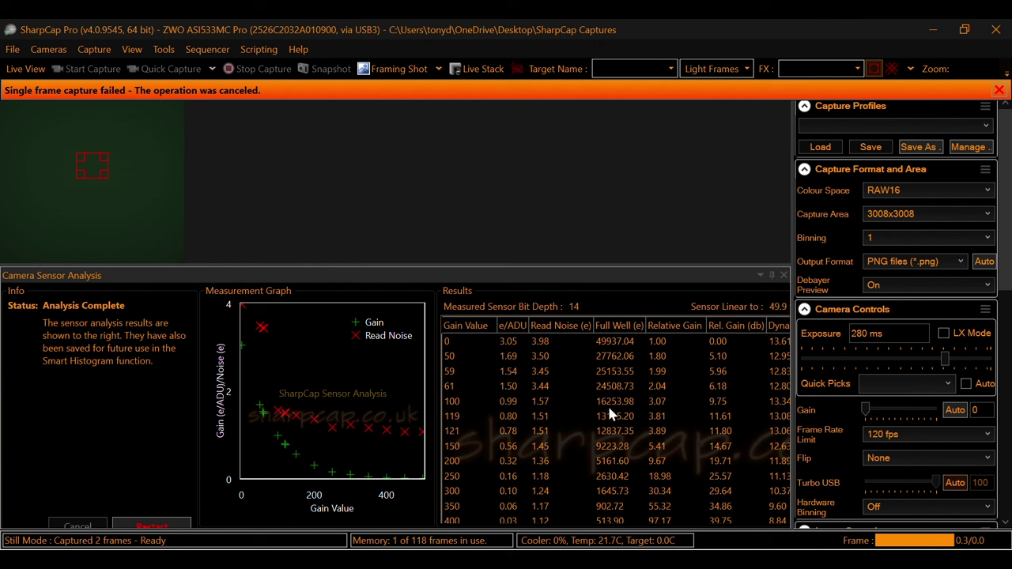
Dismiss the orange 'Single frame capture failed' notification bar.
left_click(998, 90)
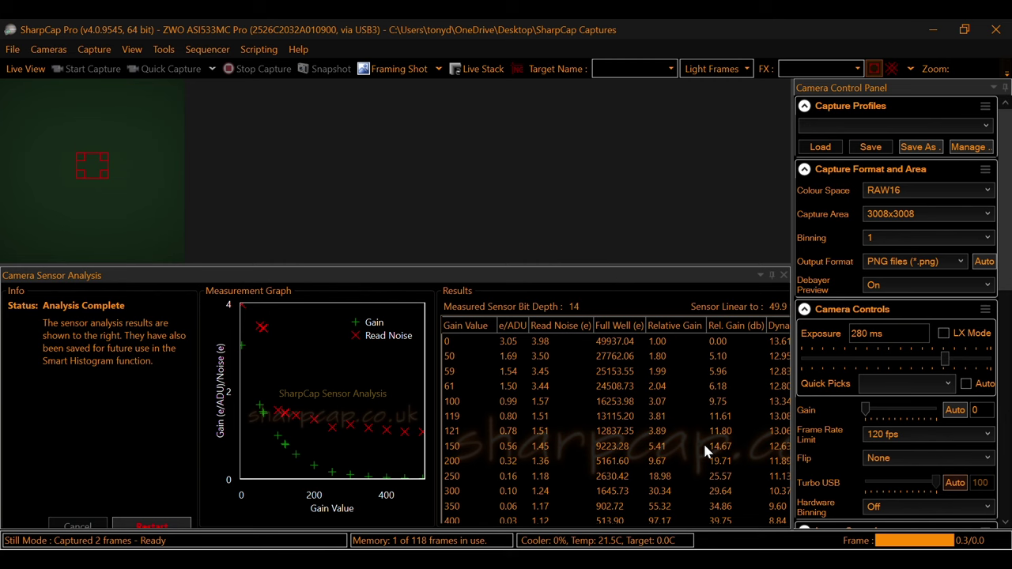
Minimize SharpCap and then N.I.N.A. to bring the SharpCap capture window back.
left_click(936, 26)
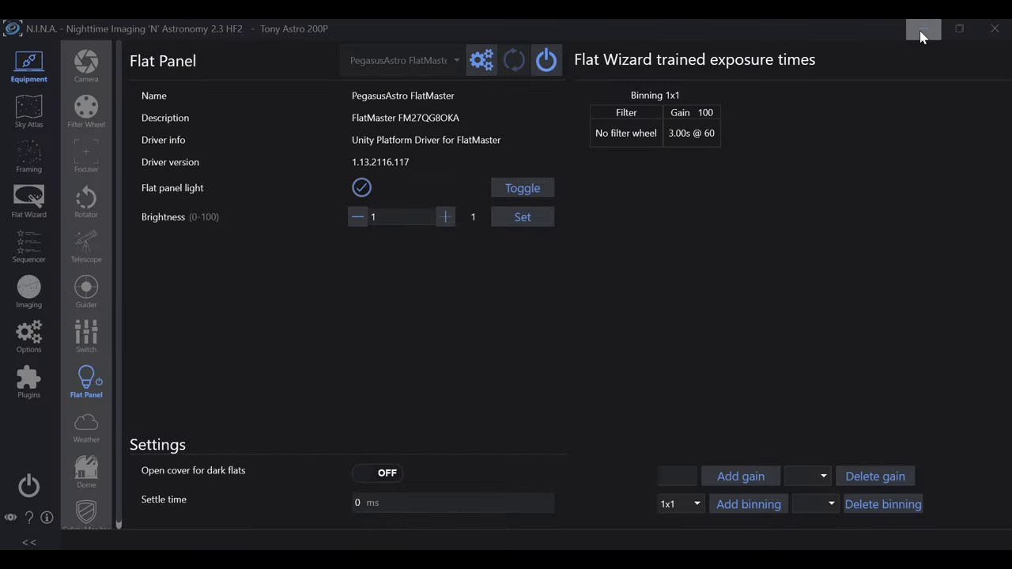
left_click(922, 31)
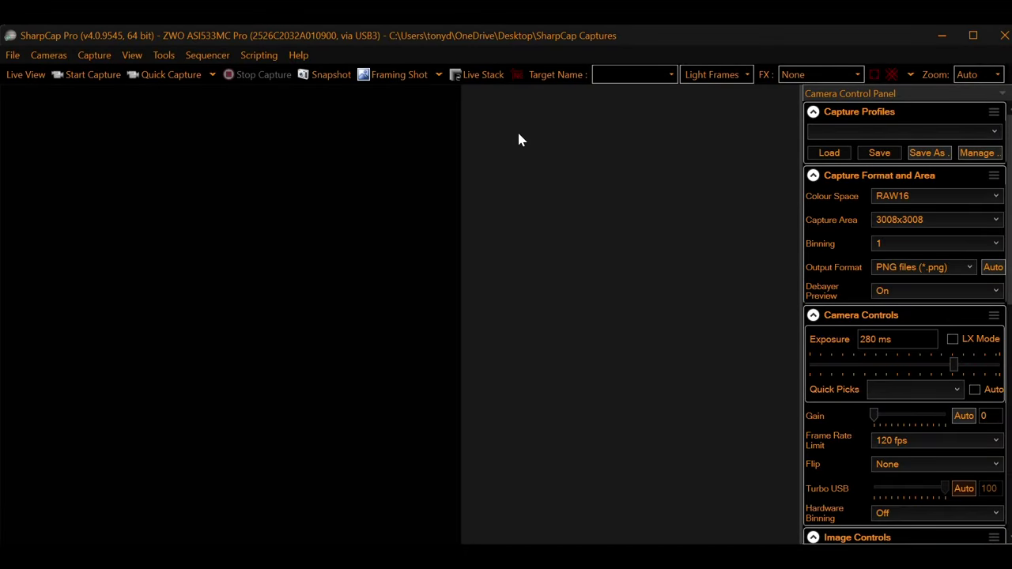
Show the Tools > Histogram panel and open Smart Histogram, dragged toward the window centre.
left_click(49, 57)
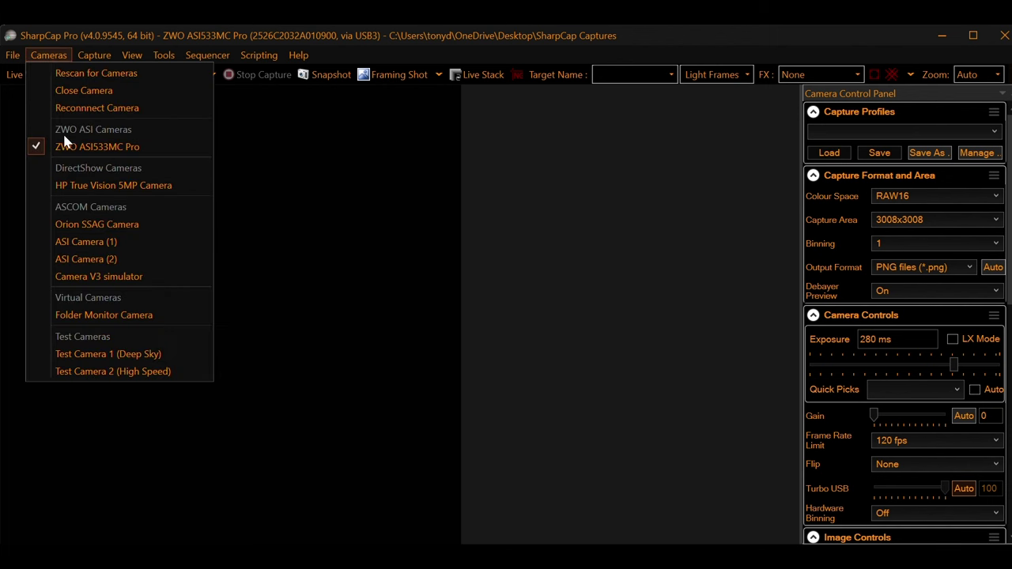
left_click(524, 163)
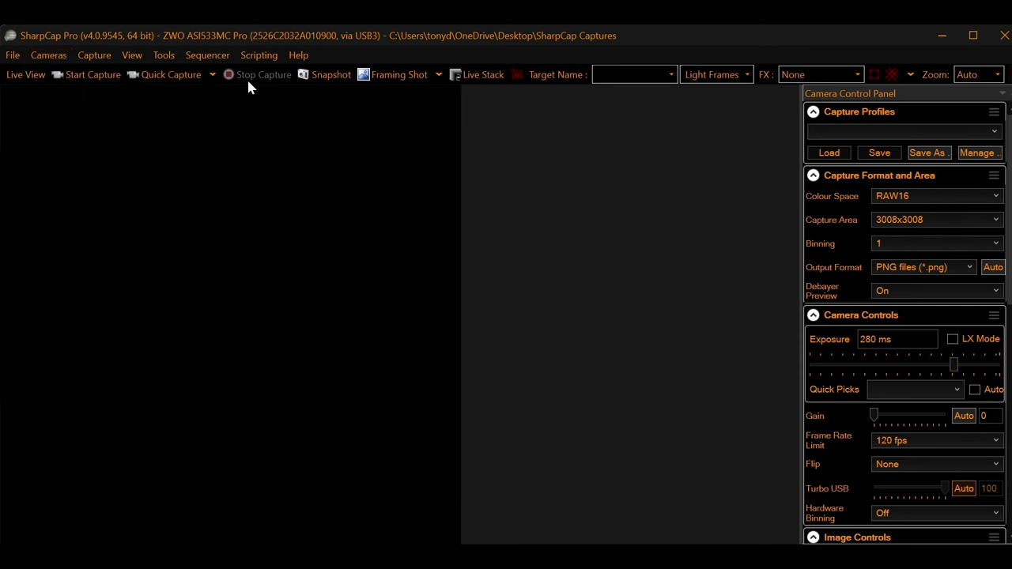
left_click(164, 56)
left_click(182, 73)
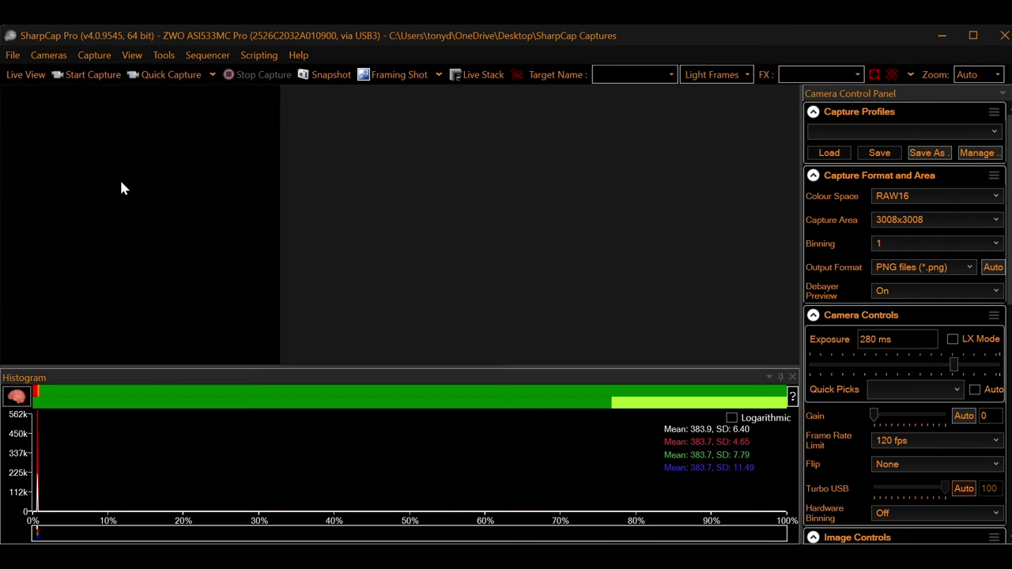
left_click(17, 399)
left_click_drag(157, 68, 420, 95)
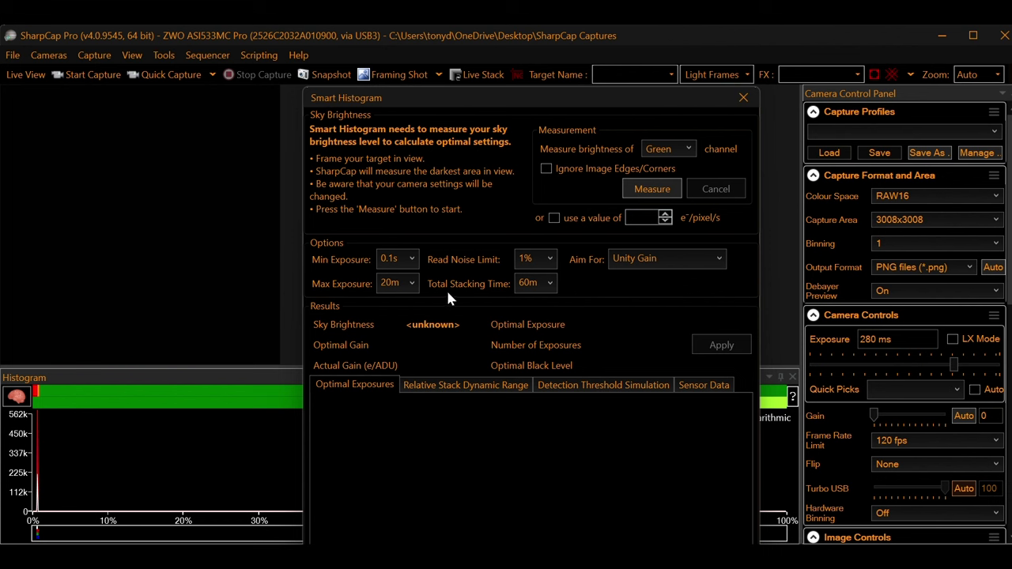
Change the Smart Histogram total stacking time from 60m to 15h.
left_click(526, 283)
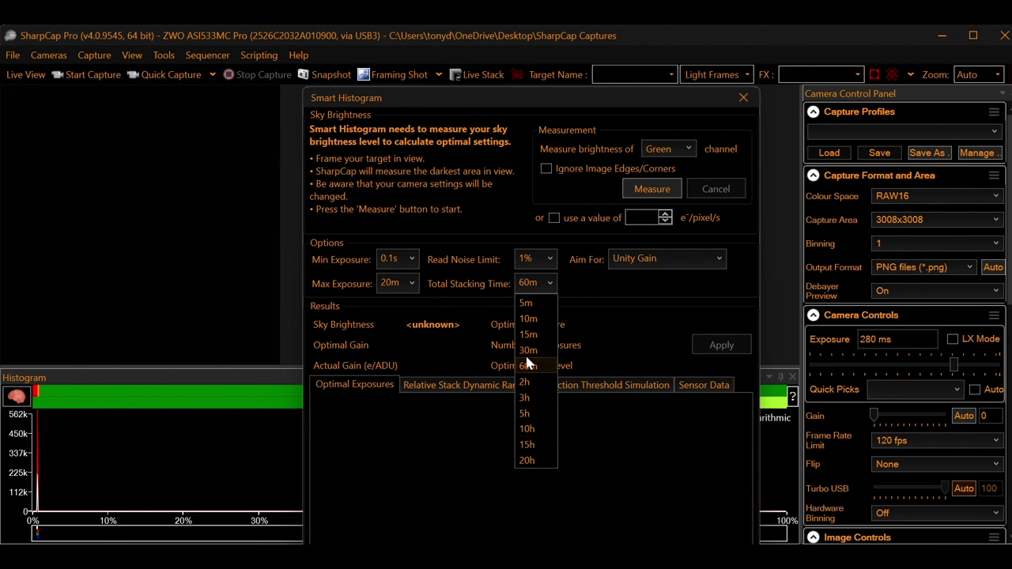
left_click(528, 445)
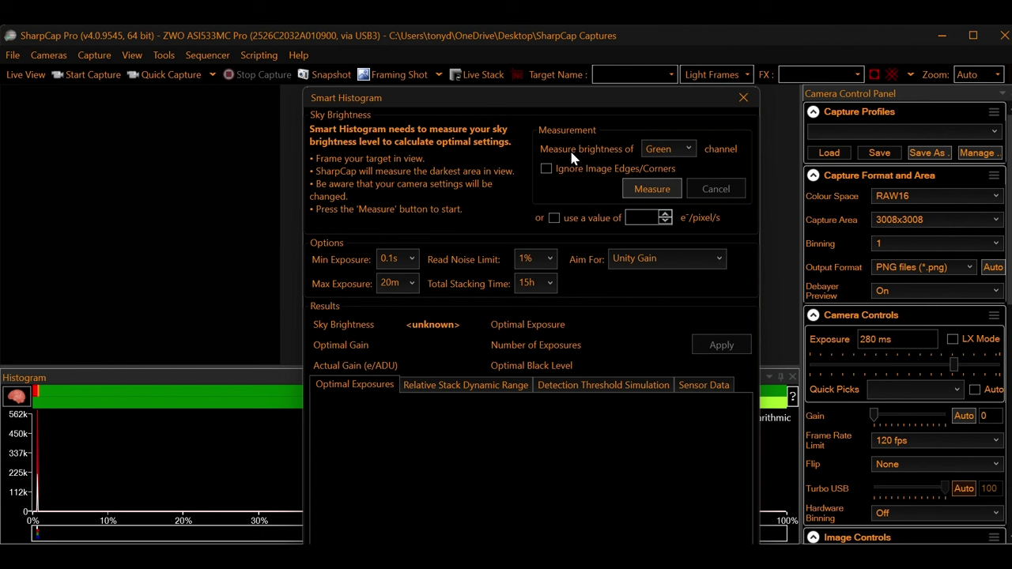
left_click(659, 150)
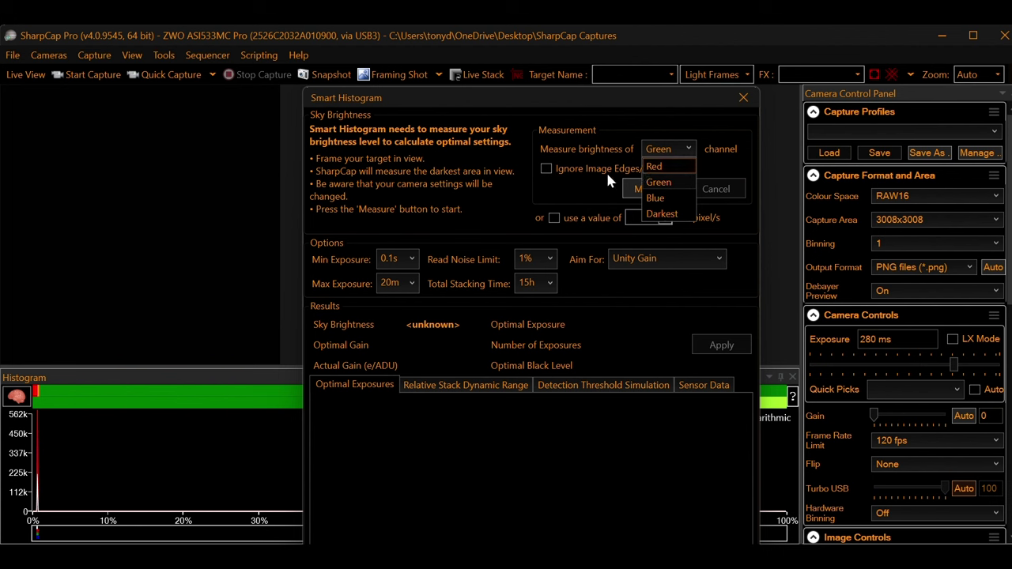
Set the 'Measure brightness of' channel to Red, then switch it to Blue.
left_click(652, 166)
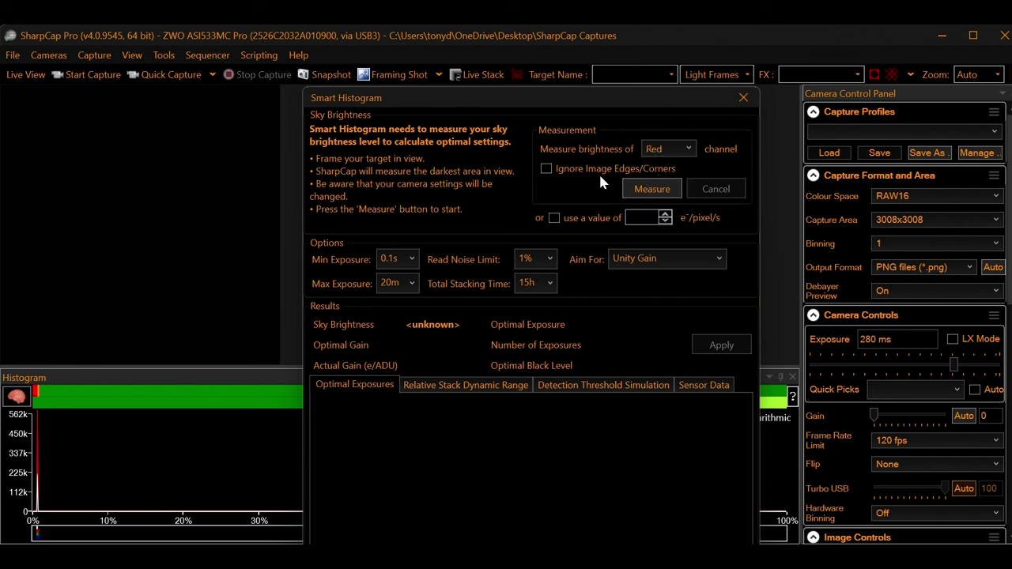
left_click(687, 144)
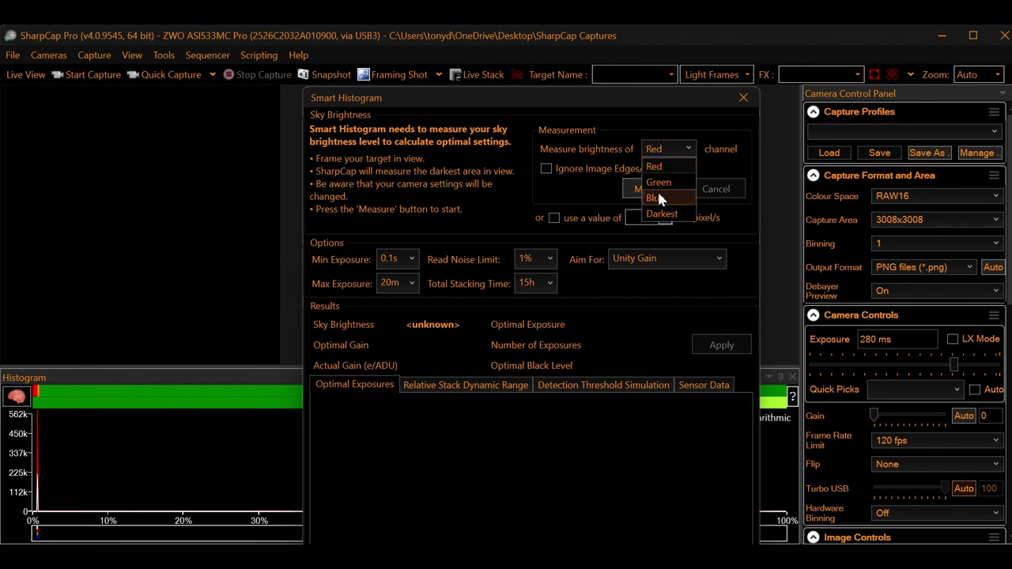
left_click(657, 194)
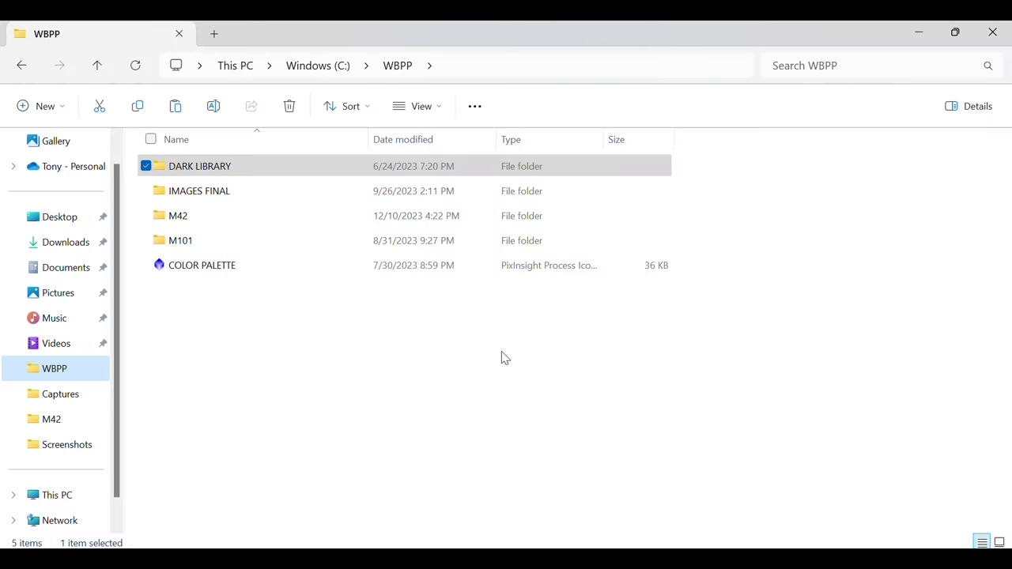
Browse DARK LIBRARY > ASI533MC > 0c 100g to reveal its 200s and 480s folders.
double_click(201, 169)
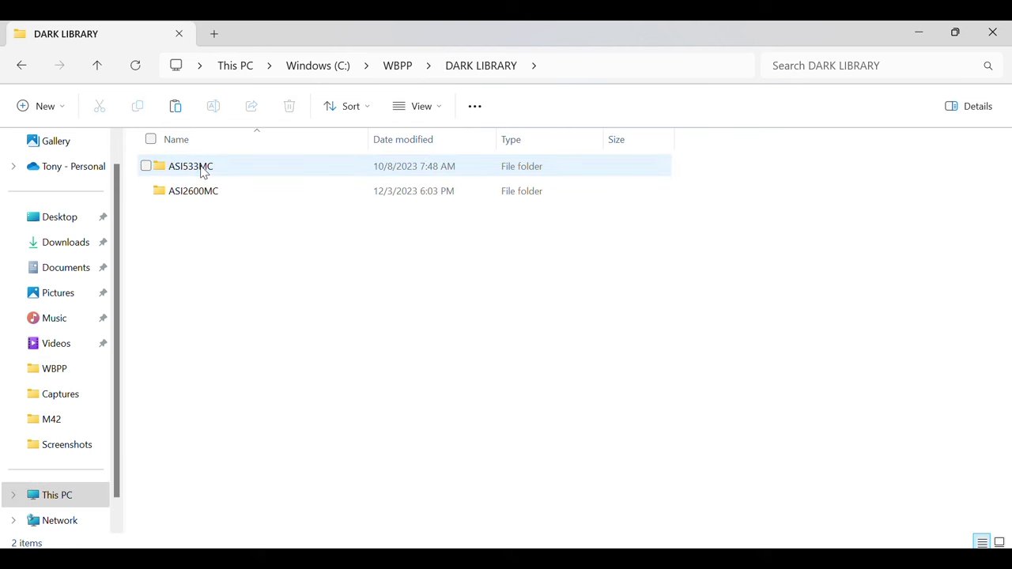
double_click(204, 171)
left_click(187, 170)
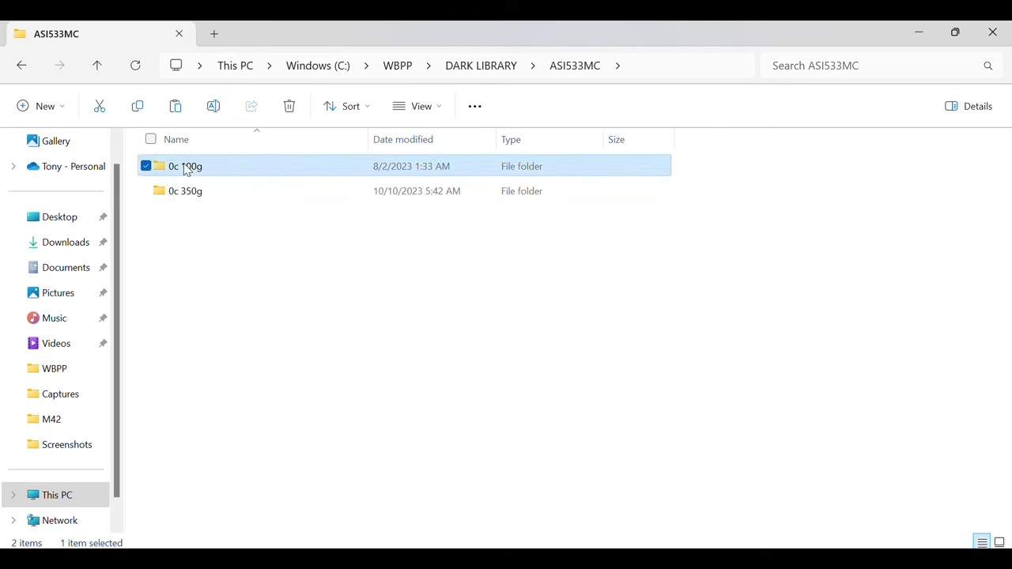
double_click(187, 170)
left_click(21, 66)
double_click(173, 168)
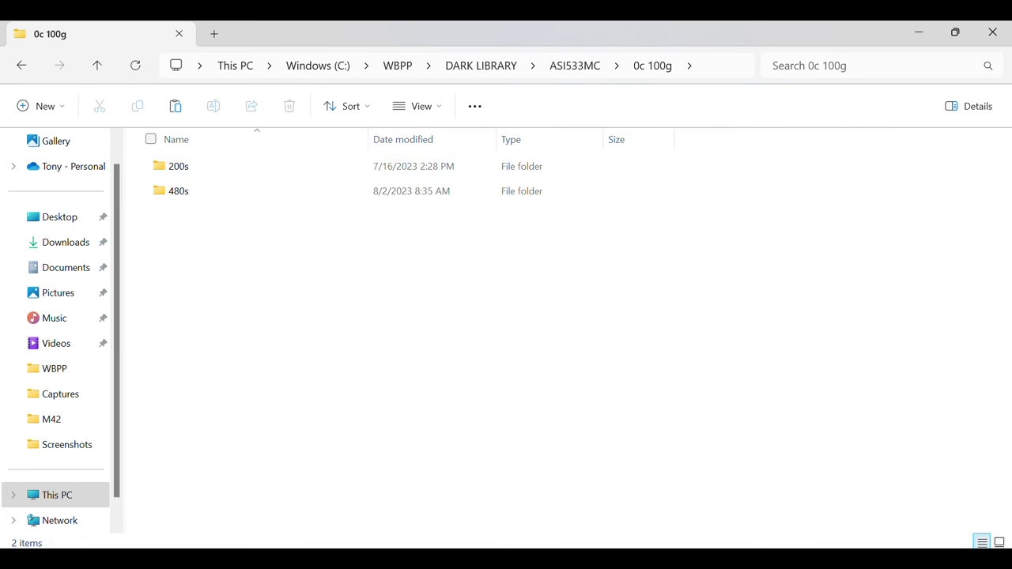